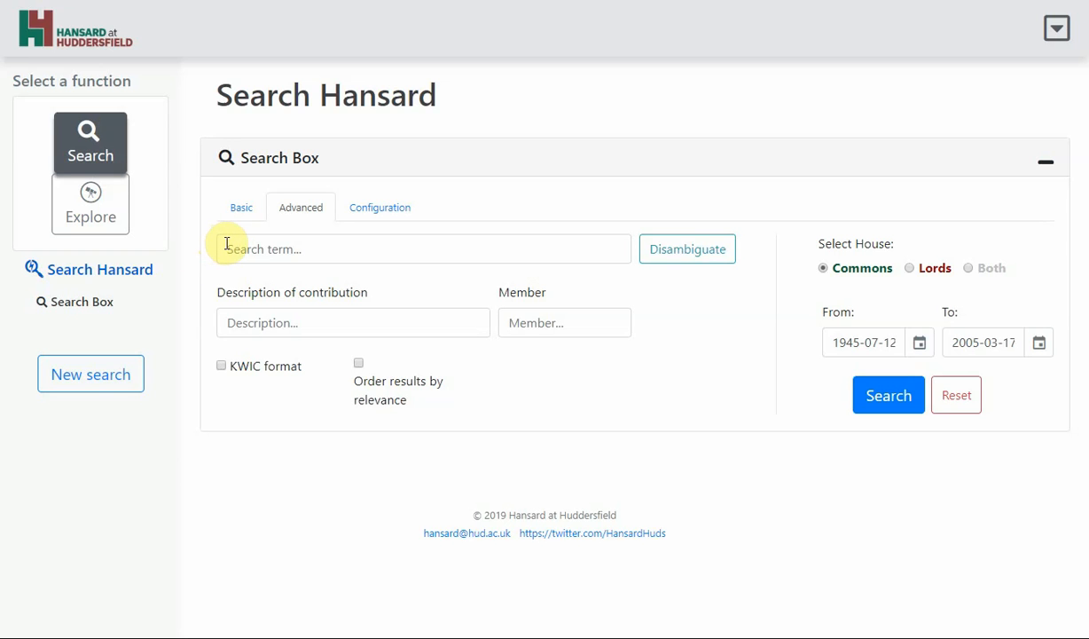
- Enter asylum as the search term, disambiguate it, and restrict it to the Refuge/shelter semantic tag
{"action": "left_click", "coordinate": [225, 244]}
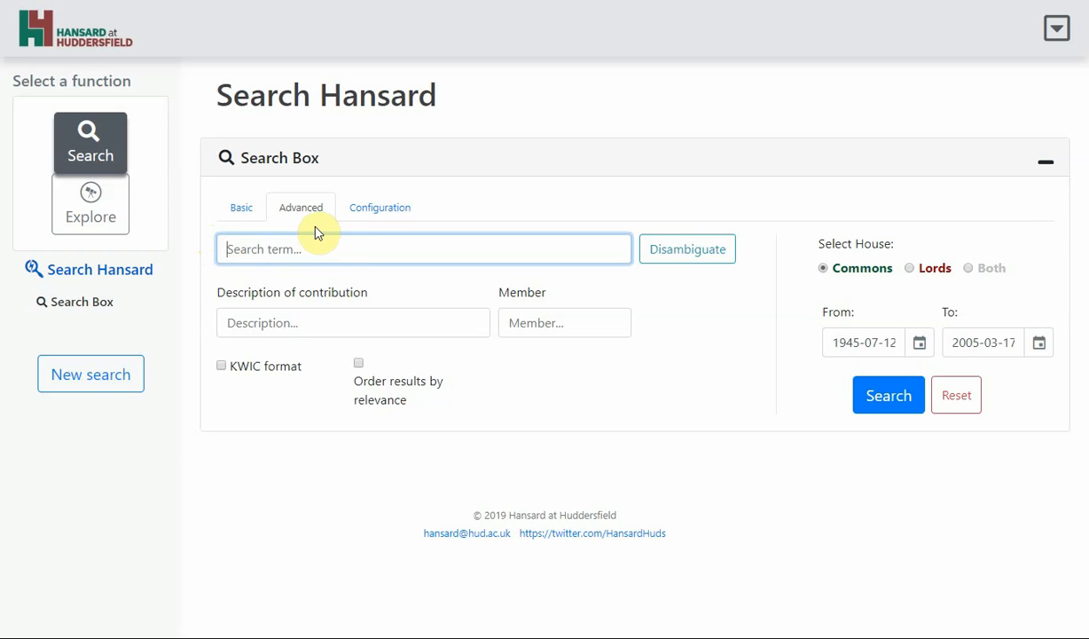
{"action": "type", "text": "asylum"}
{"action": "mouse_move", "coordinate": [673, 259]}
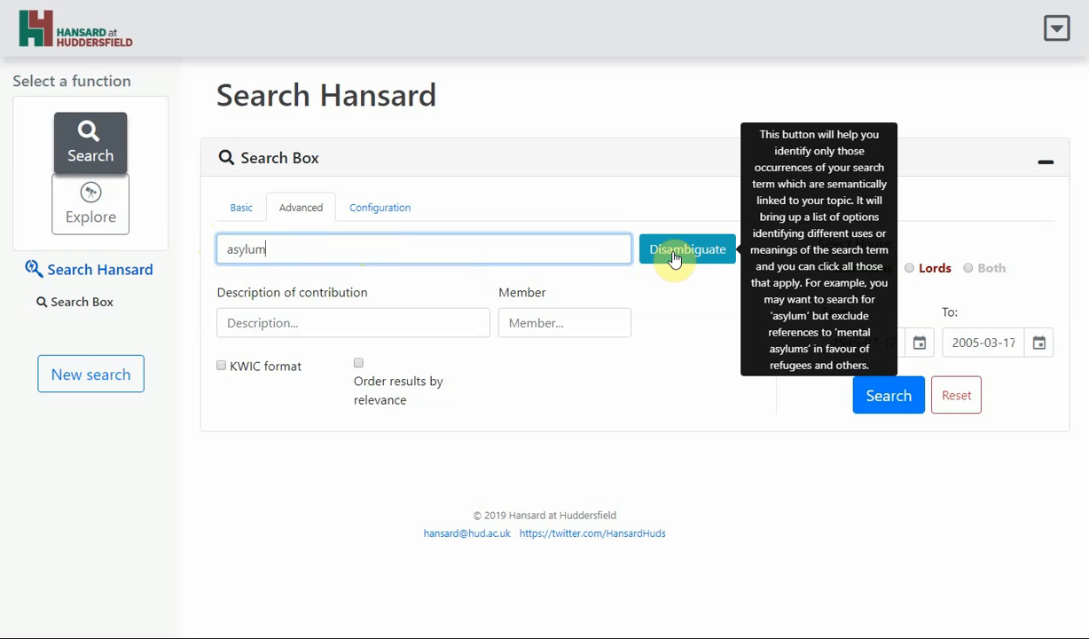
{"action": "left_click", "coordinate": [674, 257]}
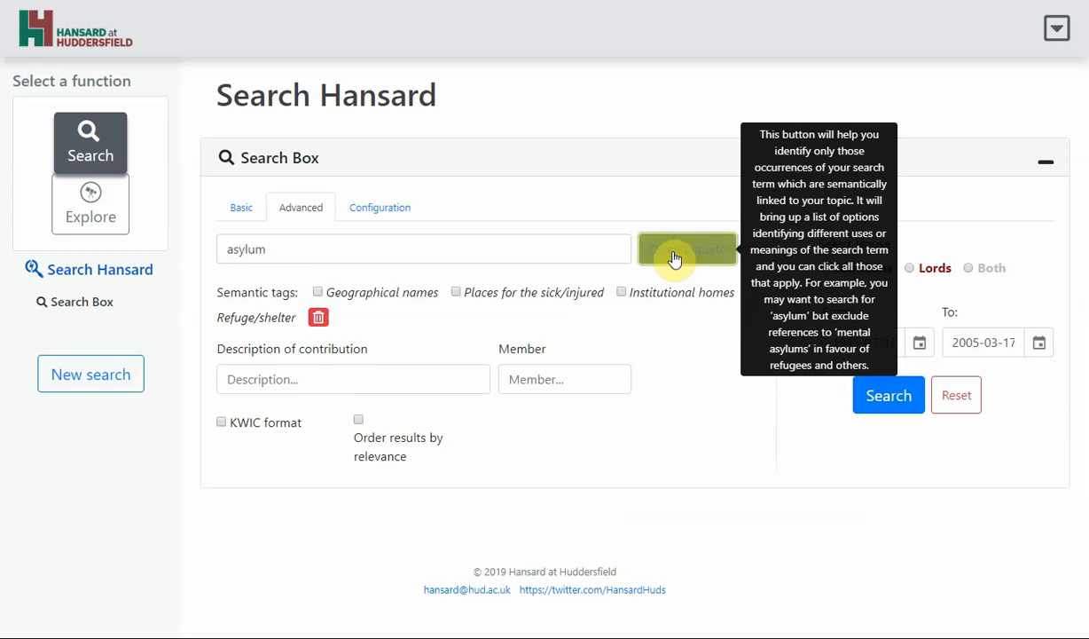
{"action": "left_click", "coordinate": [673, 326]}
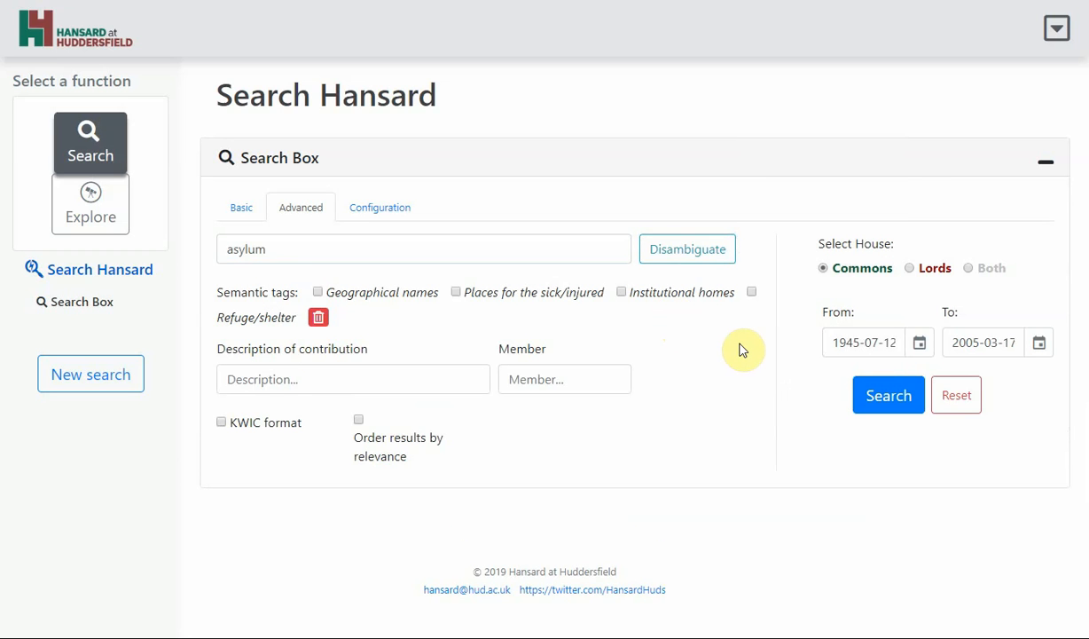
{"action": "left_click", "coordinate": [752, 292]}
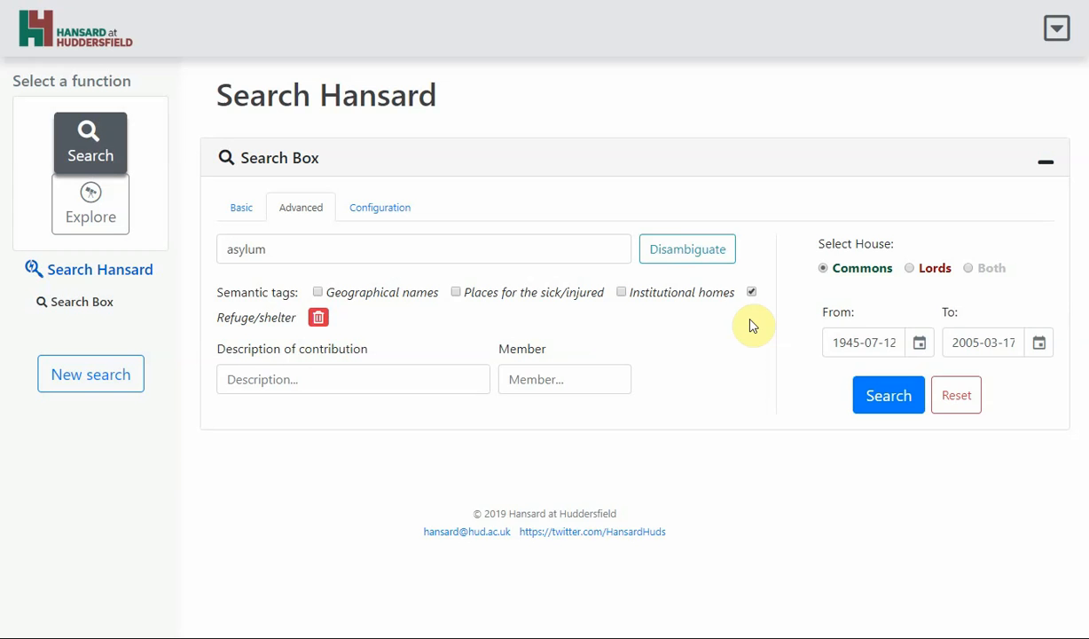
- Set the start of the search period to 1945-07-26 and run the asylum search
{"action": "mouse_move", "coordinate": [896, 325]}
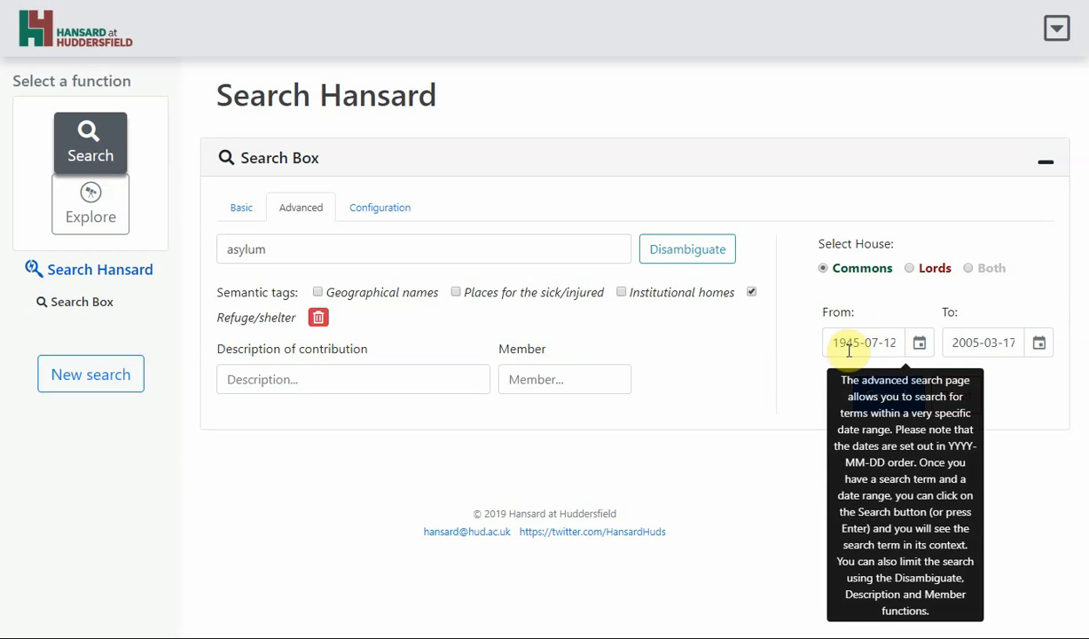
{"action": "left_click", "coordinate": [919, 344]}
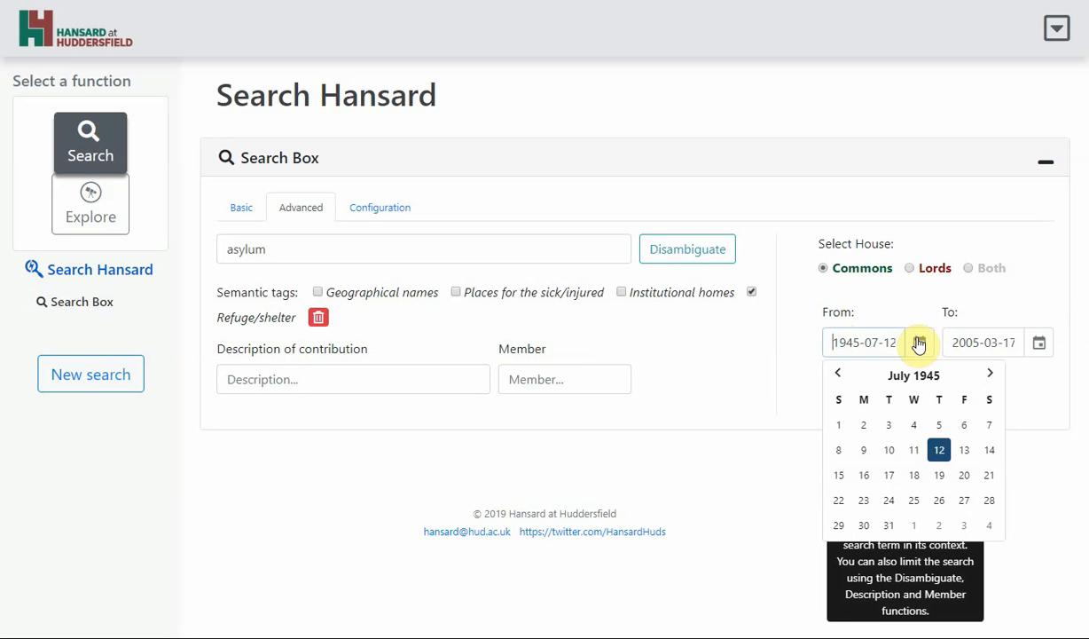
{"action": "left_click", "coordinate": [938, 500]}
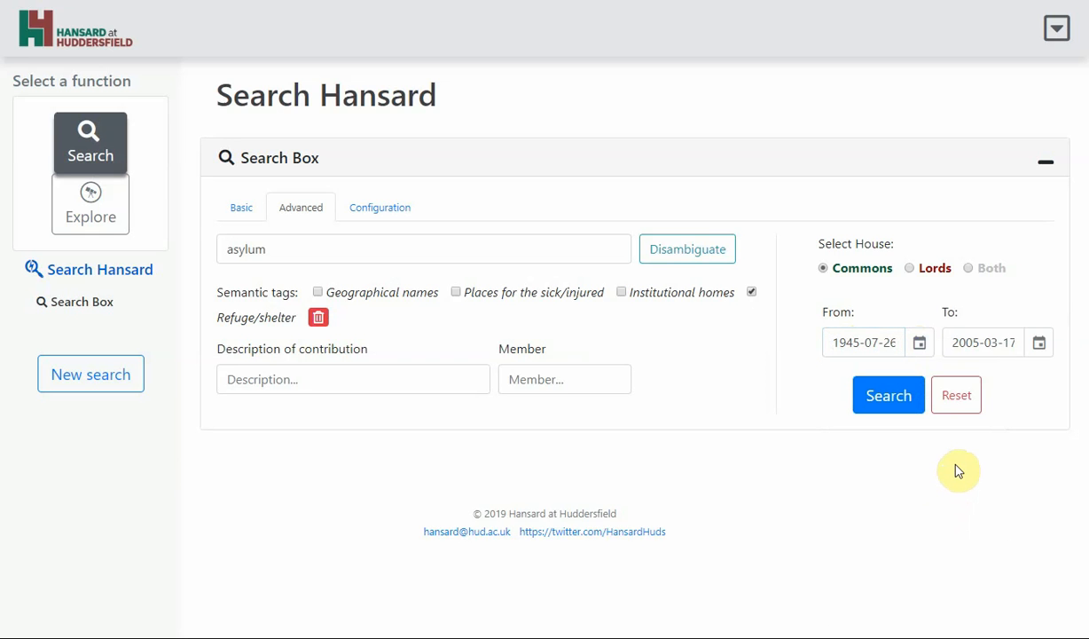
{"action": "mouse_move", "coordinate": [1014, 348]}
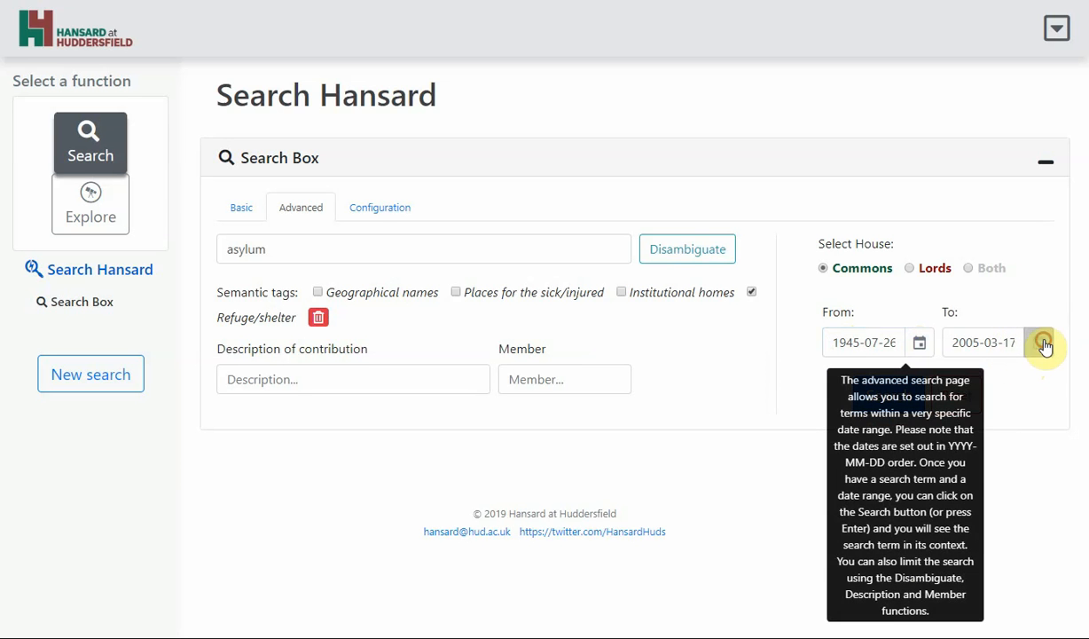
{"action": "left_click", "coordinate": [1040, 343]}
{"action": "left_click", "coordinate": [1058, 405]}
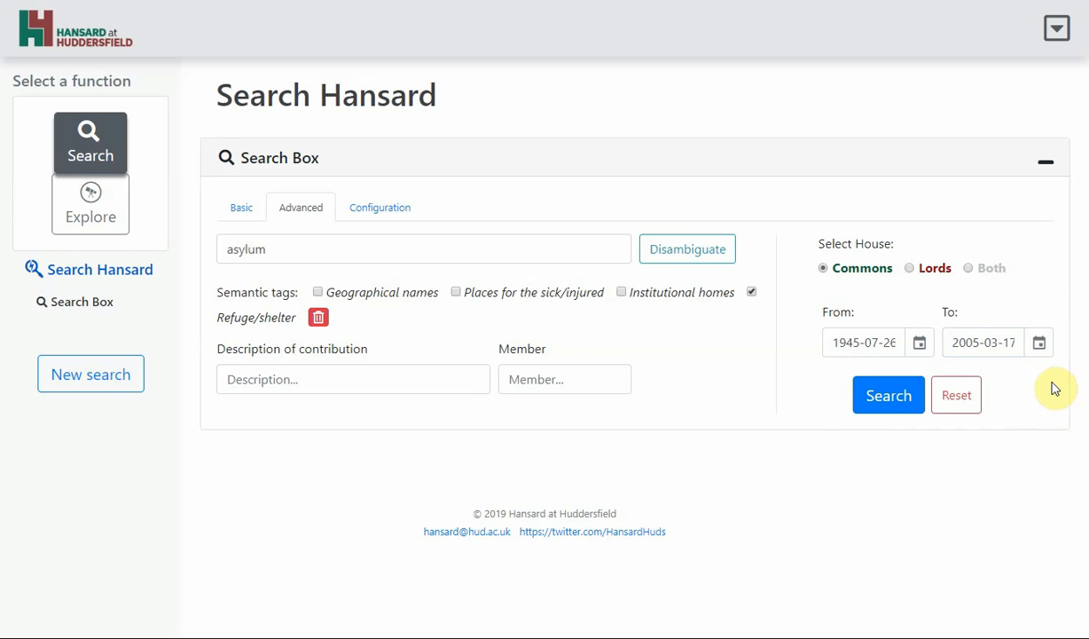
{"action": "mouse_move", "coordinate": [891, 399]}
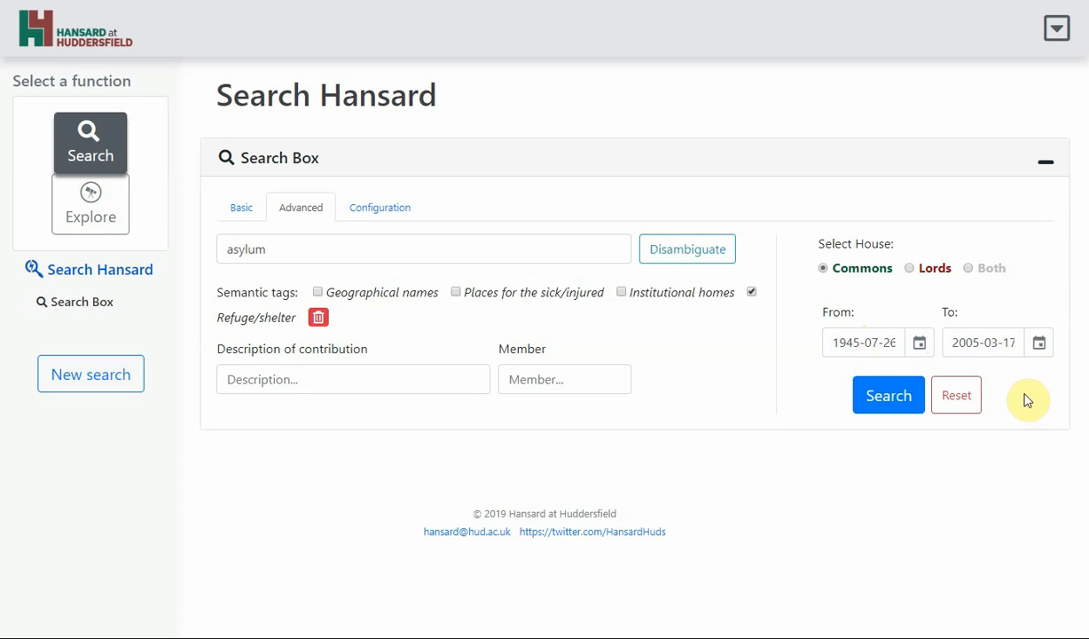
{"action": "left_click", "coordinate": [894, 393]}
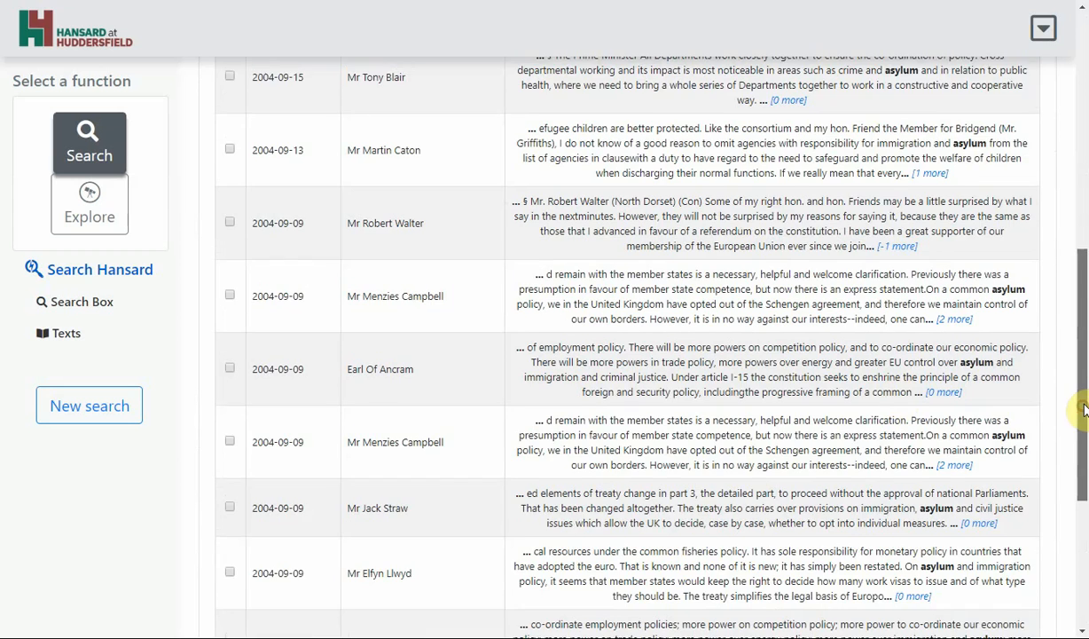
- Limit the asylum search to contributions by the member Mr Tony Blair and run it
{"action": "left_click_drag", "start_coordinate": [1083, 408], "coordinate": [1084, 233]}
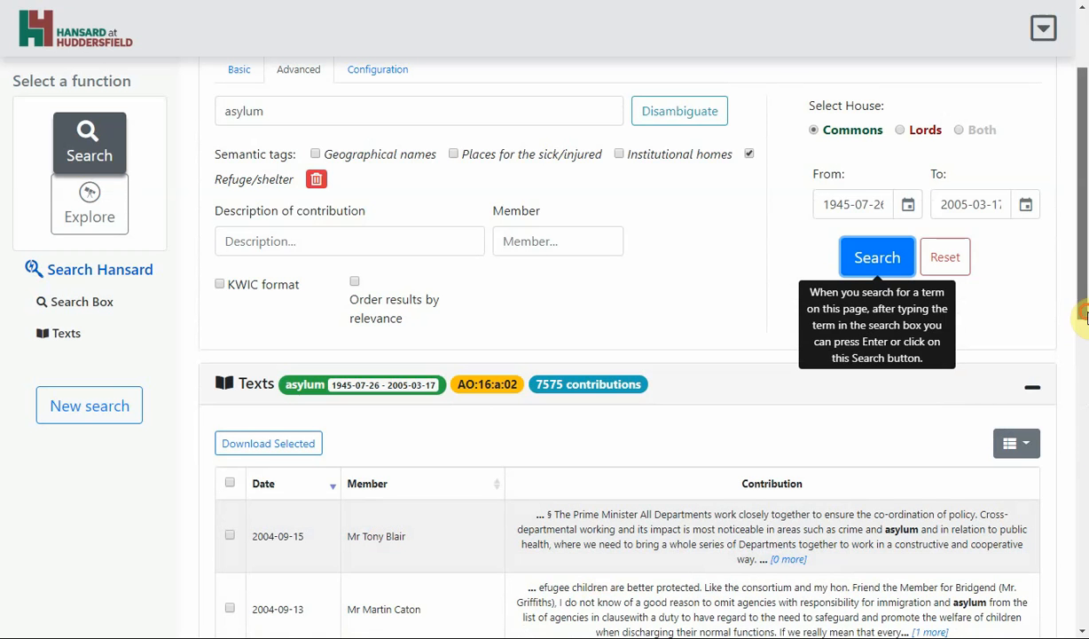
{"action": "left_click_drag", "start_coordinate": [1084, 318], "coordinate": [1082, 291]}
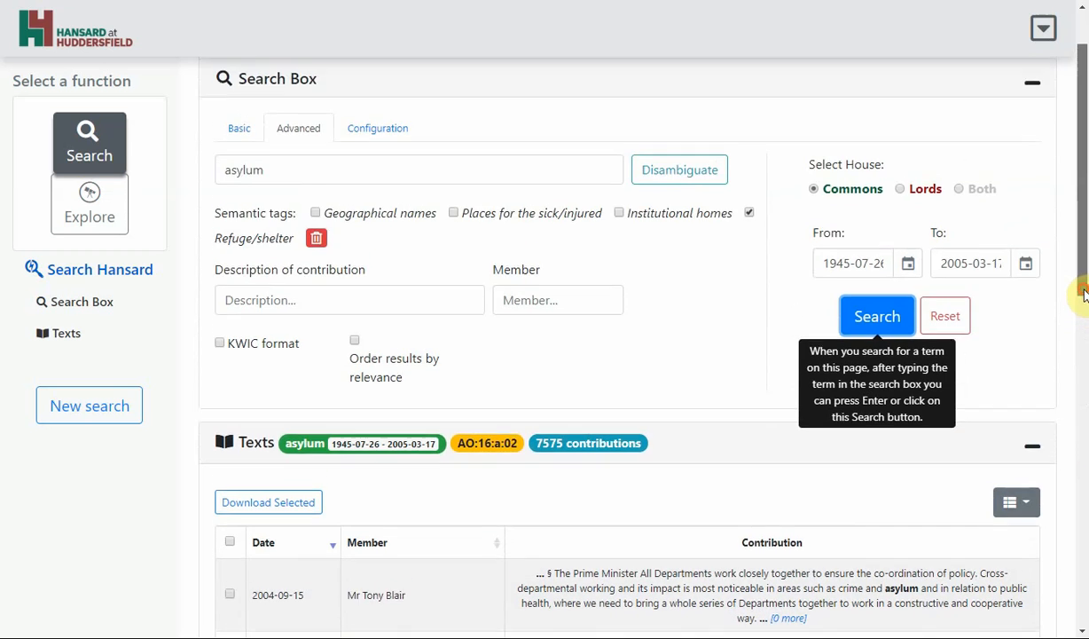
{"action": "left_click", "coordinate": [531, 297]}
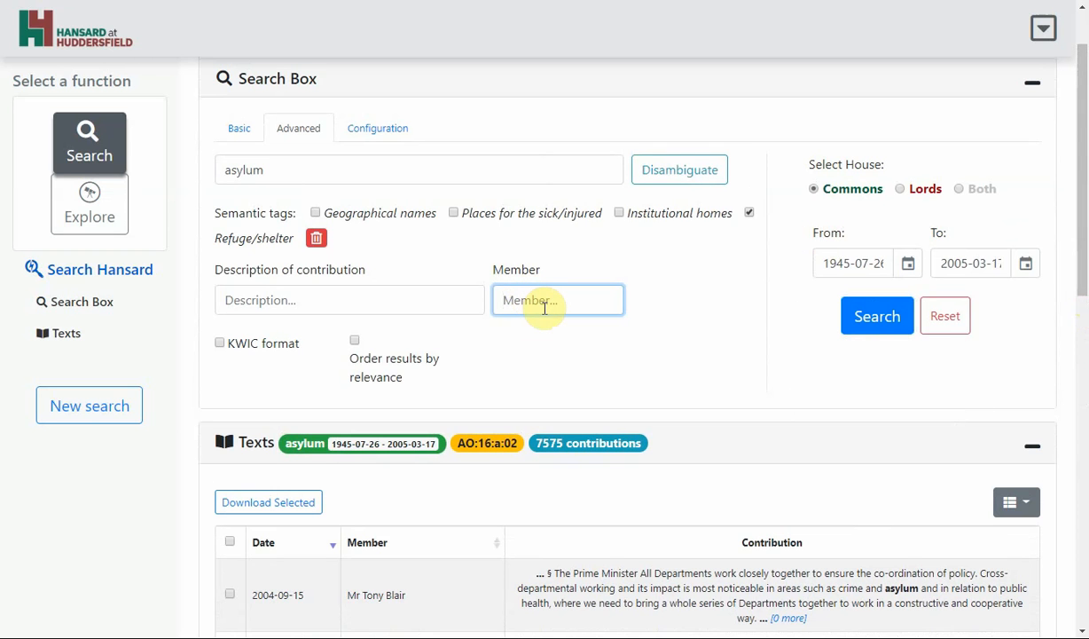
{"action": "type", "text": "Blai"}
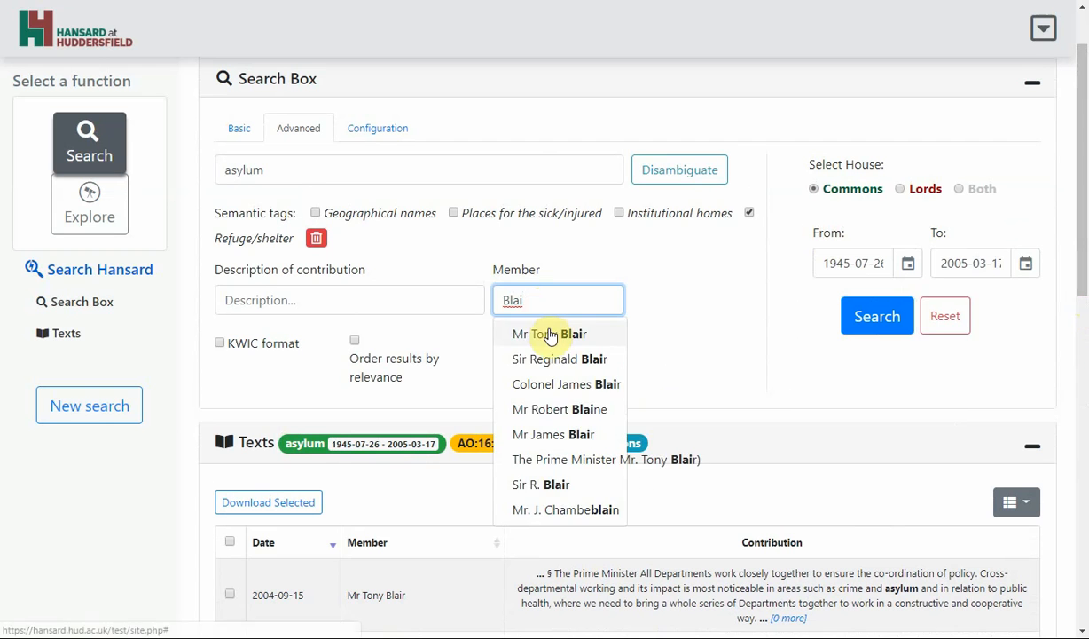
{"action": "left_click", "coordinate": [549, 334]}
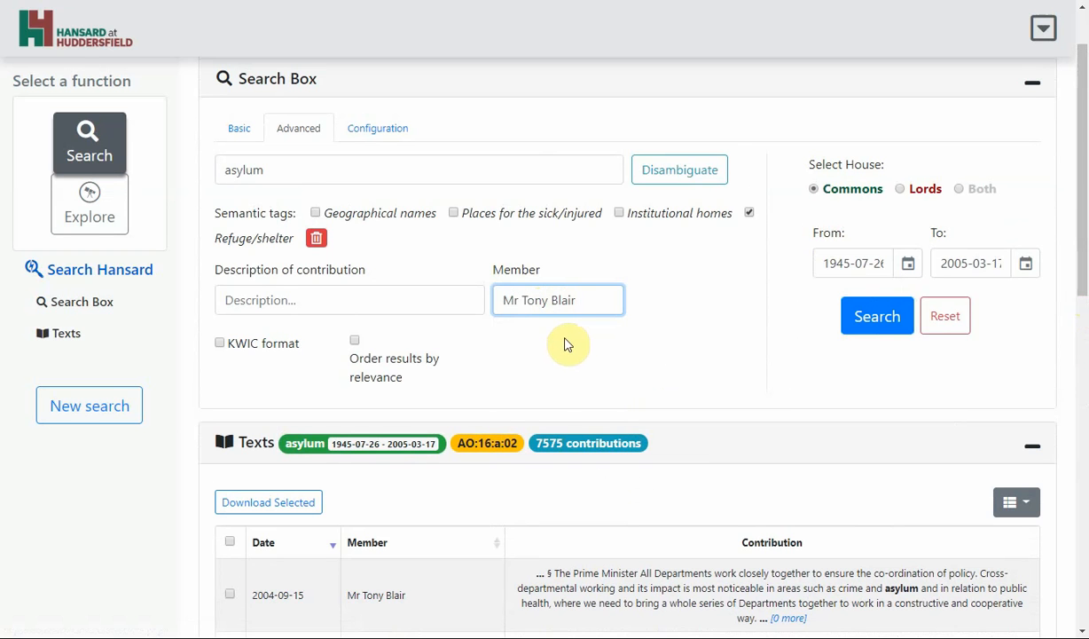
{"action": "left_click", "coordinate": [880, 319]}
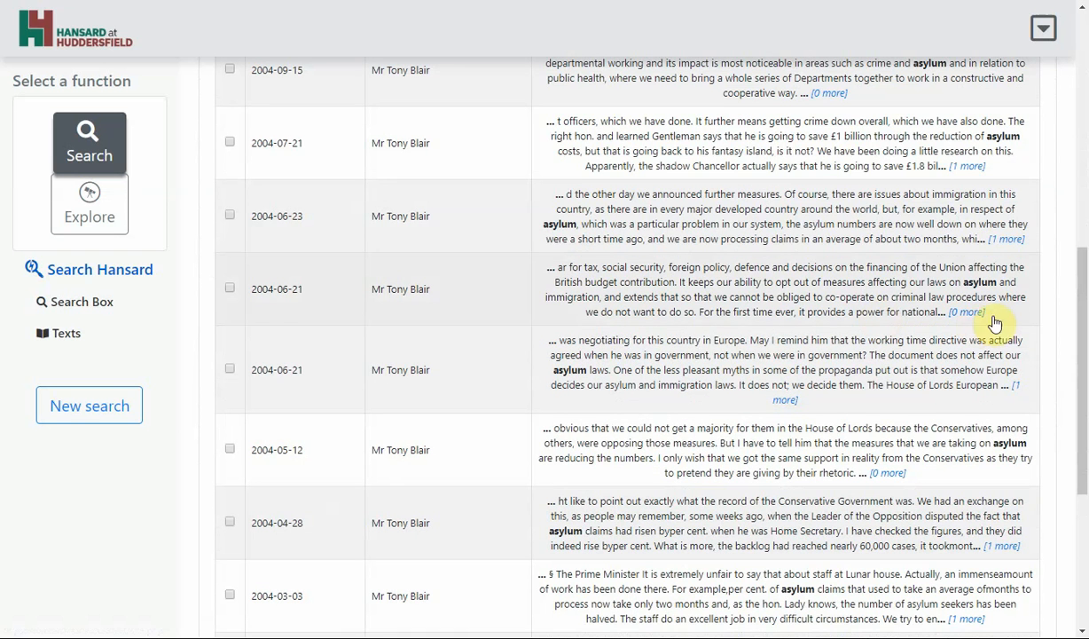
- Filter Mr Tony Blair's asylum contributions by the description immigration, rerun the search, and view the matching texts
{"action": "left_click_drag", "start_coordinate": [1083, 397], "coordinate": [931, 343]}
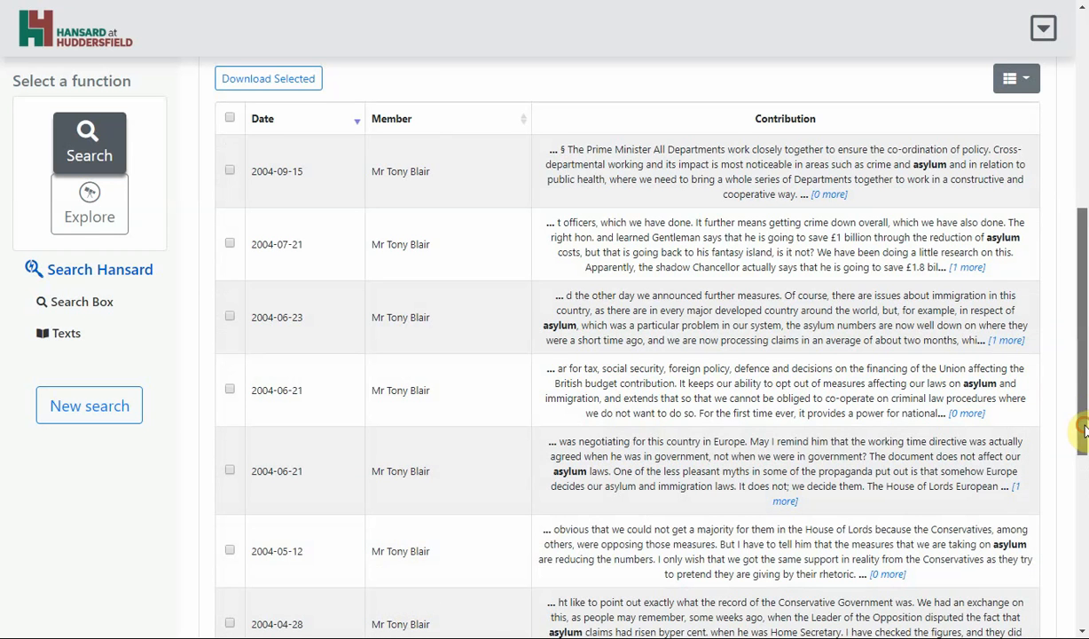
{"action": "left_click_drag", "start_coordinate": [1083, 430], "coordinate": [1063, 211]}
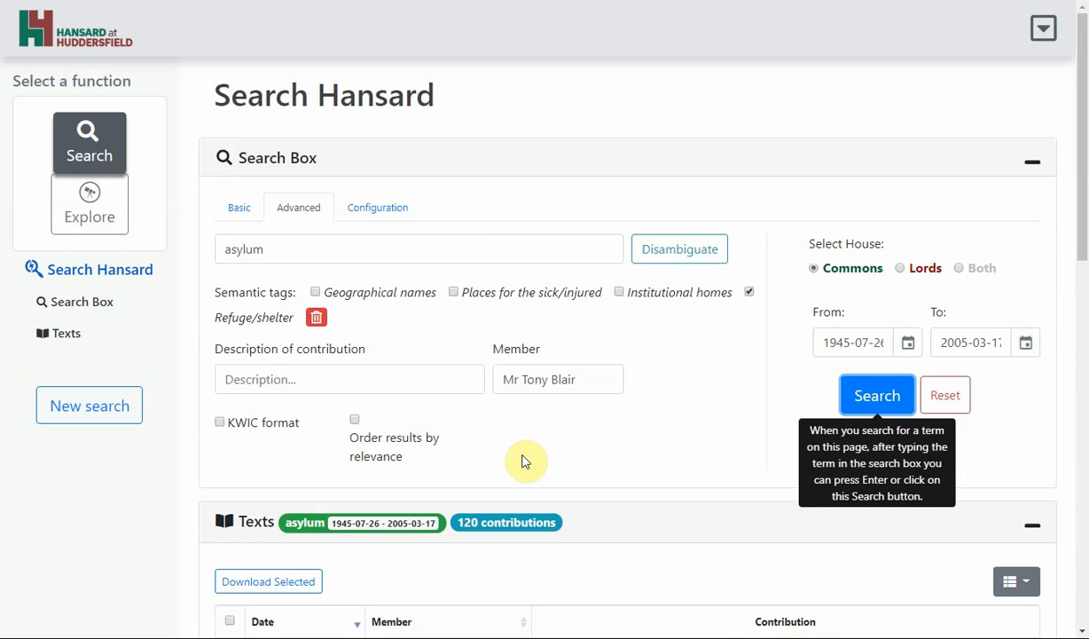
{"action": "left_click", "coordinate": [260, 380]}
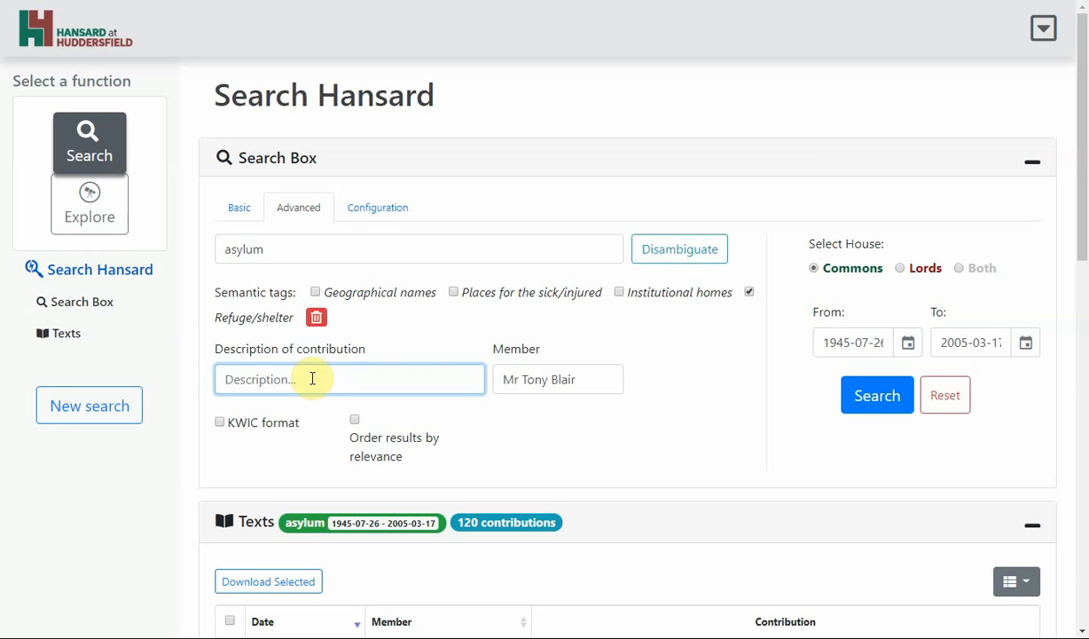
{"action": "type", "text": "immigation"}
{"action": "key", "text": "BackSpace"}
{"action": "key", "text": "BackSpace"}
{"action": "key", "text": "BackSpace"}
{"action": "key", "text": "BackSpace"}
{"action": "key", "text": "BackSpace"}
{"action": "type", "text": "ration"}
{"action": "left_click", "coordinate": [859, 400]}
{"action": "scroll", "coordinate": [859, 399], "scroll_direction": "down", "scroll_amount": 8}
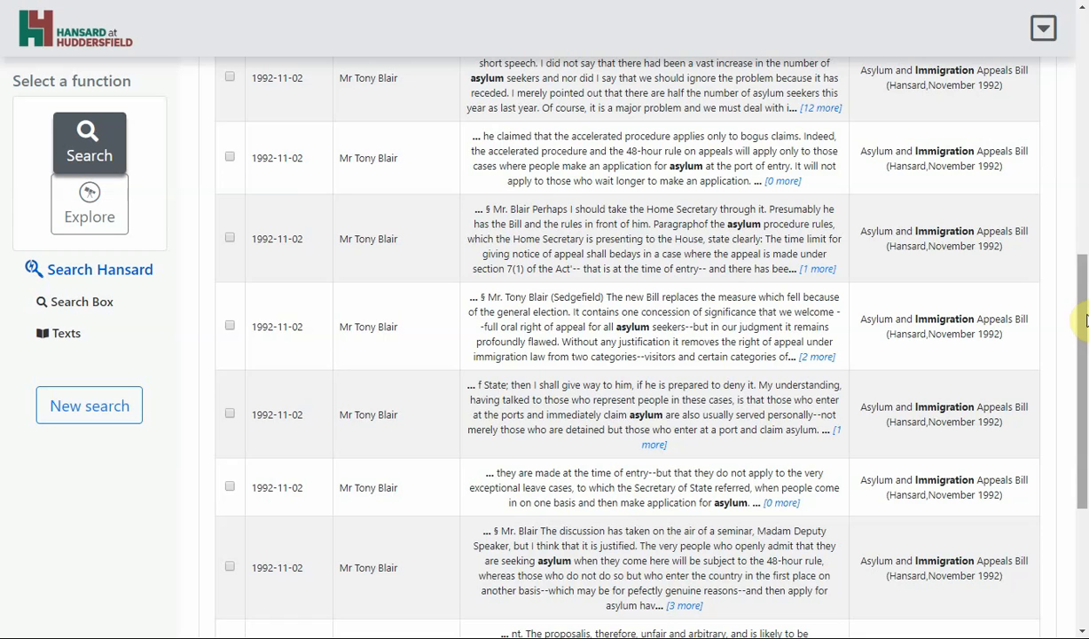
- Replace the contribution description with refugee, rerun the search, and view the matching texts
{"action": "left_click_drag", "start_coordinate": [1084, 321], "coordinate": [1084, 185]}
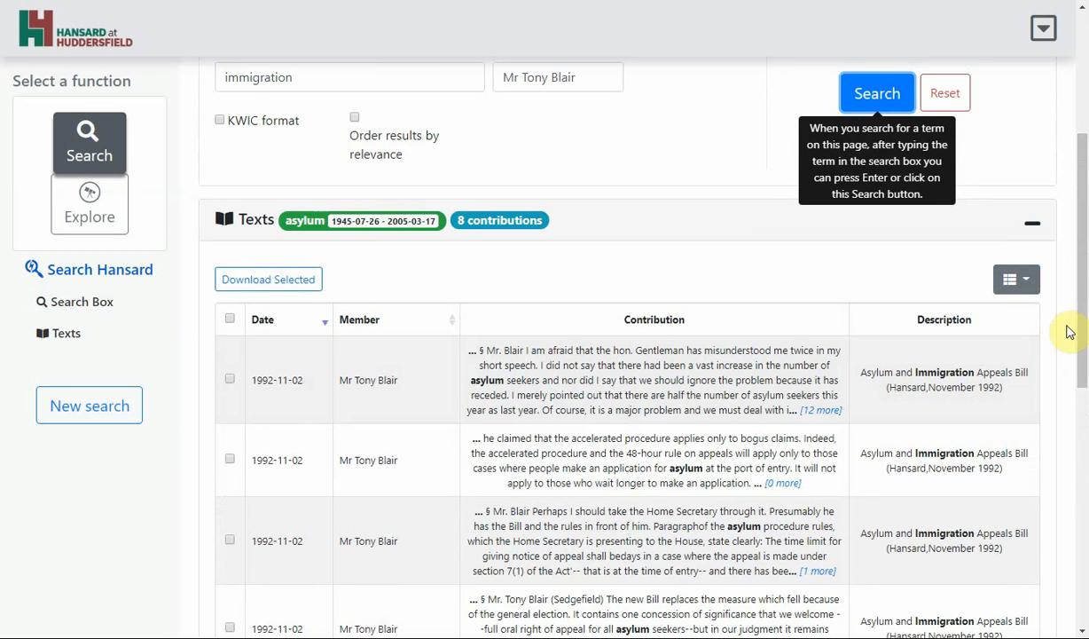
{"action": "left_click_drag", "start_coordinate": [1079, 319], "coordinate": [1080, 226]}
{"action": "left_click", "coordinate": [342, 328]}
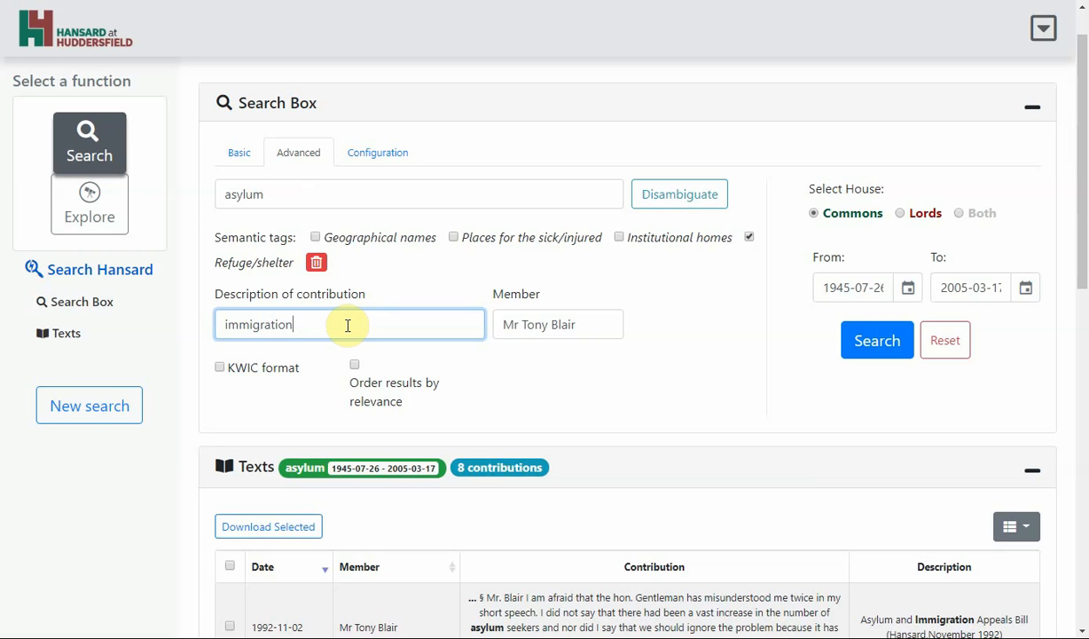
{"action": "key", "text": "ctrl+a"}
{"action": "key", "text": "BackSpace"}
{"action": "type", "text": "refugee"}
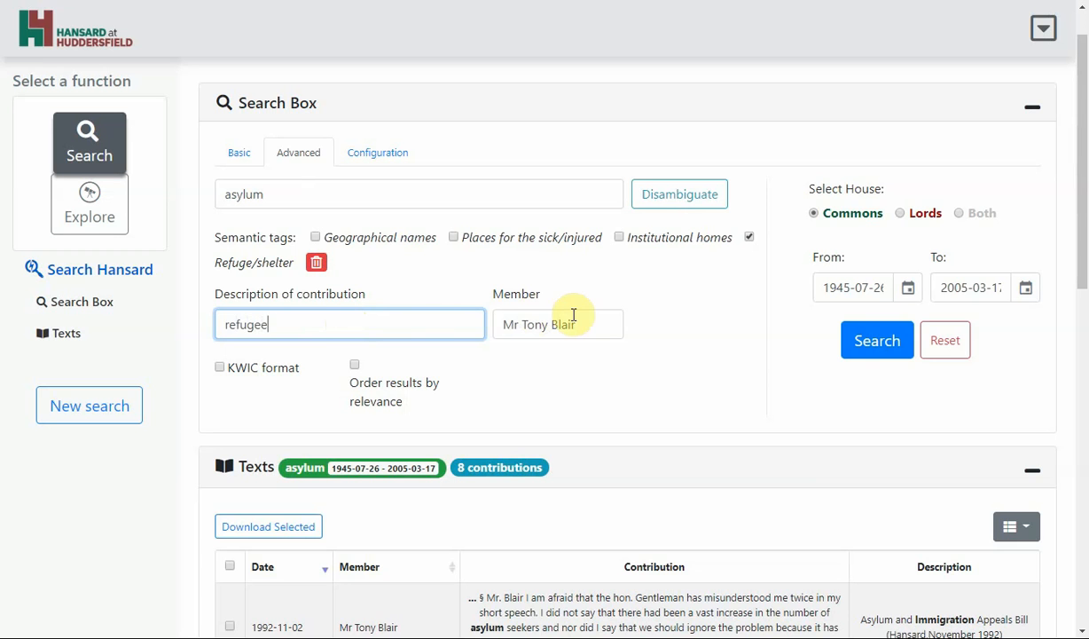
{"action": "left_click", "coordinate": [865, 340]}
{"action": "scroll", "coordinate": [867, 339], "scroll_direction": "down", "scroll_amount": 3}
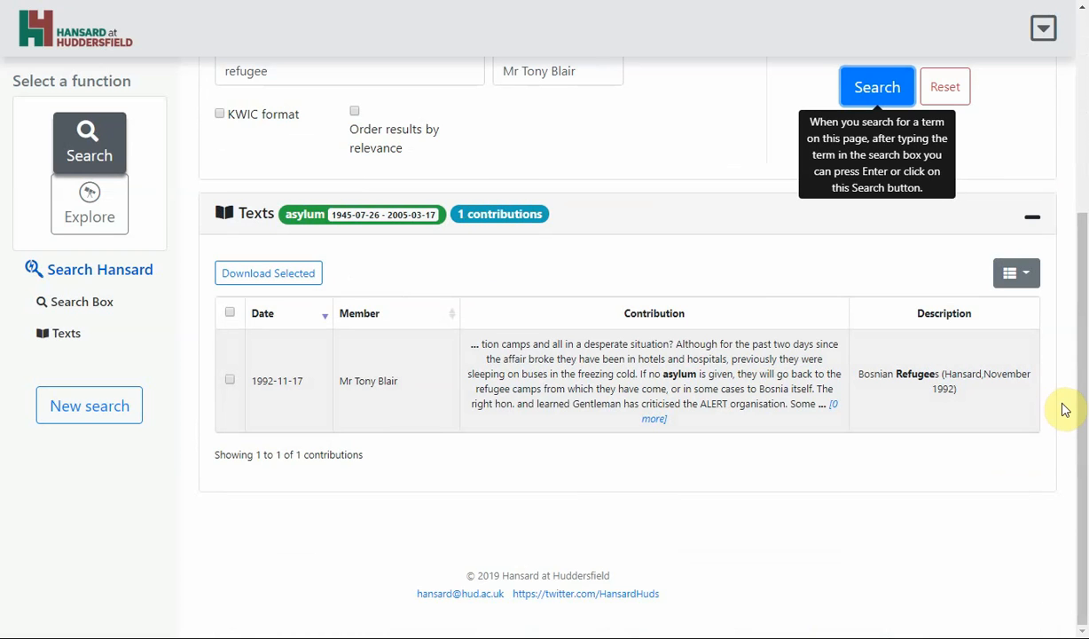
- Change the contribution description to Europe, rerun the search, and view the matching texts
{"action": "left_click_drag", "start_coordinate": [1084, 435], "coordinate": [1083, 318]}
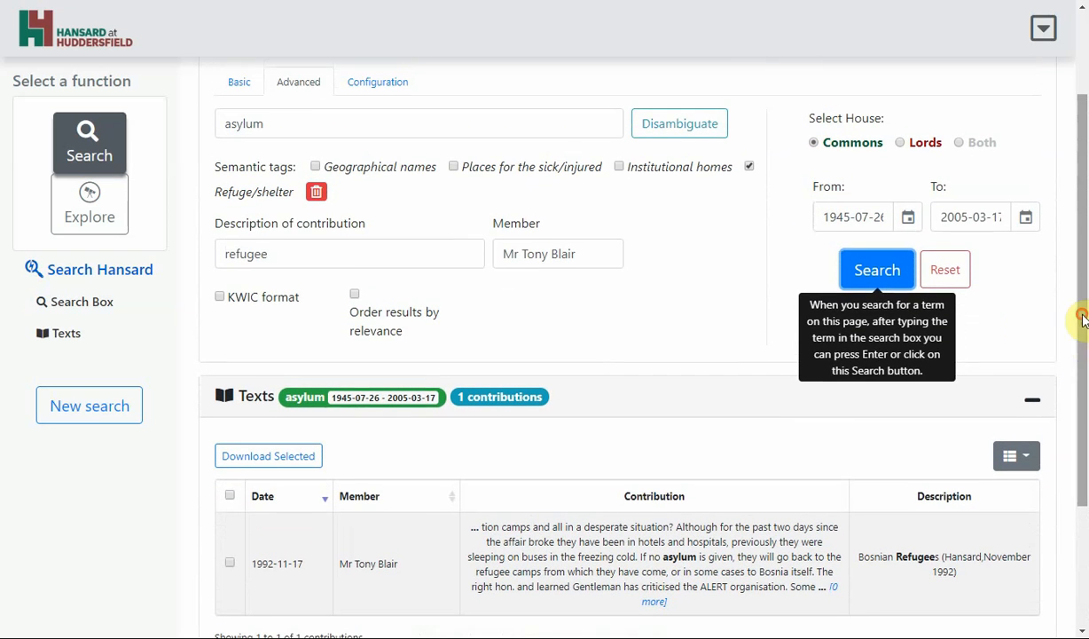
{"action": "left_click", "coordinate": [277, 246]}
{"action": "key", "text": "BackSpace"}
{"action": "key", "text": "BackSpace"}
{"action": "key", "text": "BackSpace"}
{"action": "key", "text": "BackSpace"}
{"action": "key", "text": "BackSpace"}
{"action": "key", "text": "BackSpace"}
{"action": "key", "text": "BackSpace"}
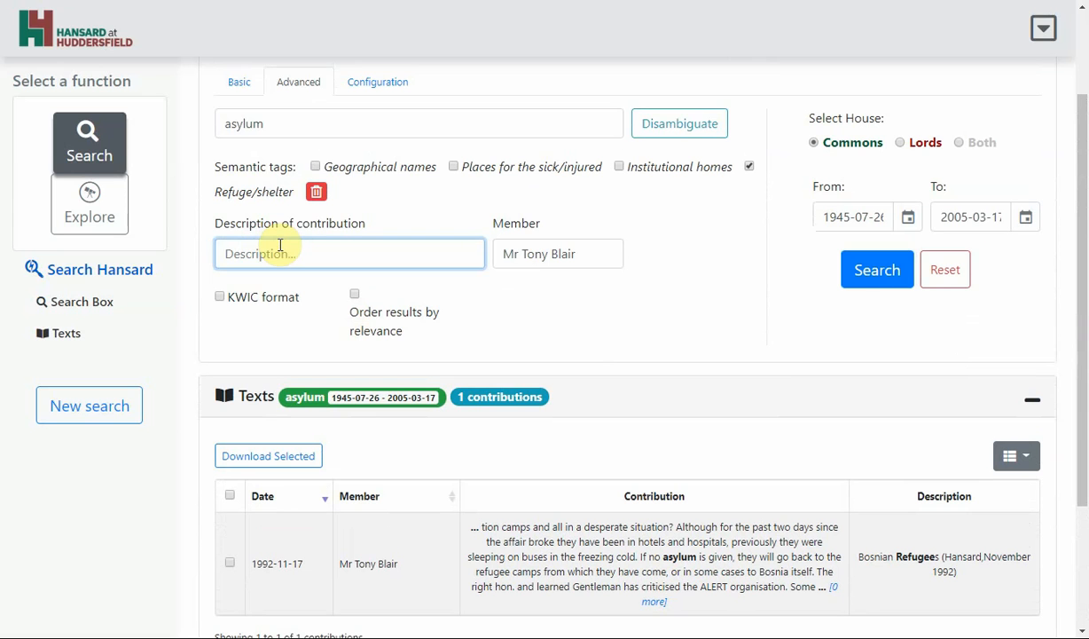
{"action": "type", "text": "Europe"}
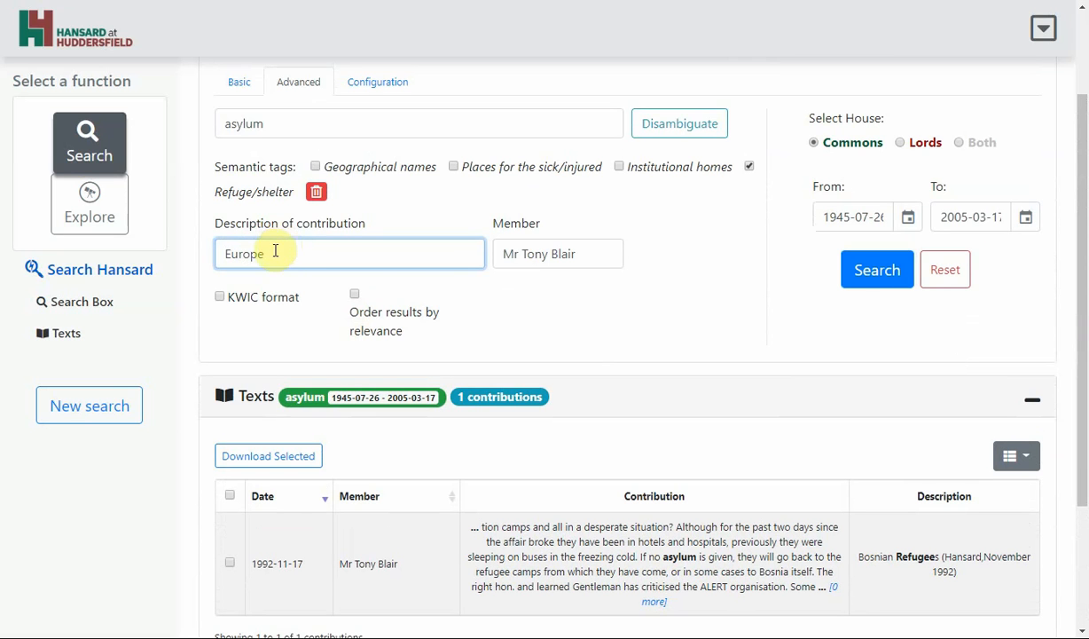
{"action": "left_click", "coordinate": [878, 268]}
{"action": "scroll", "coordinate": [1082, 352], "scroll_direction": "down", "scroll_amount": 5}
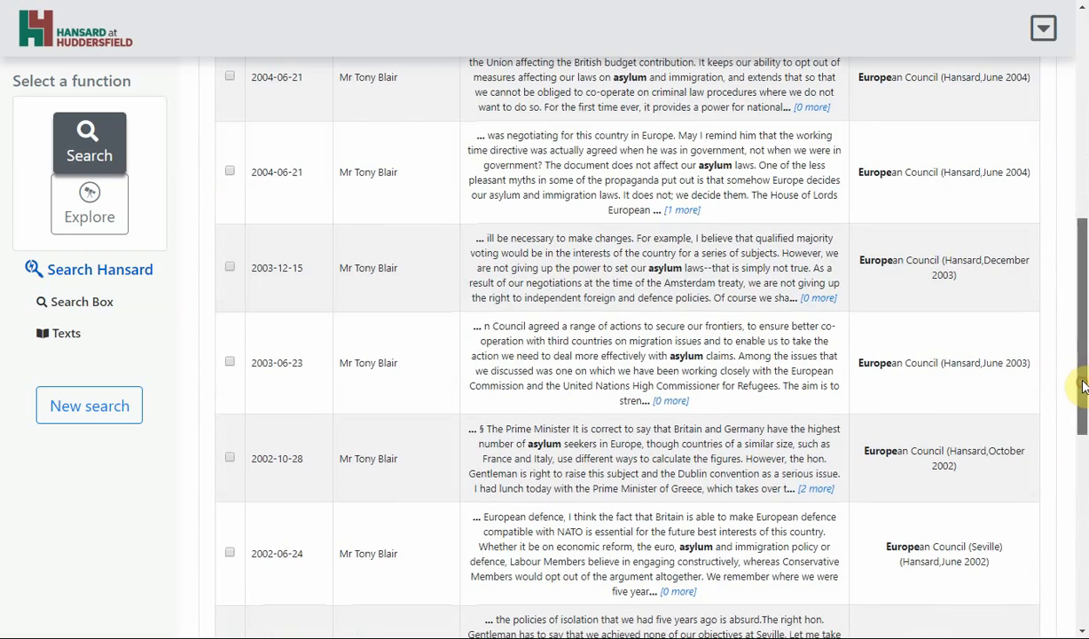
{"action": "left_click_drag", "start_coordinate": [1081, 382], "coordinate": [1082, 253]}
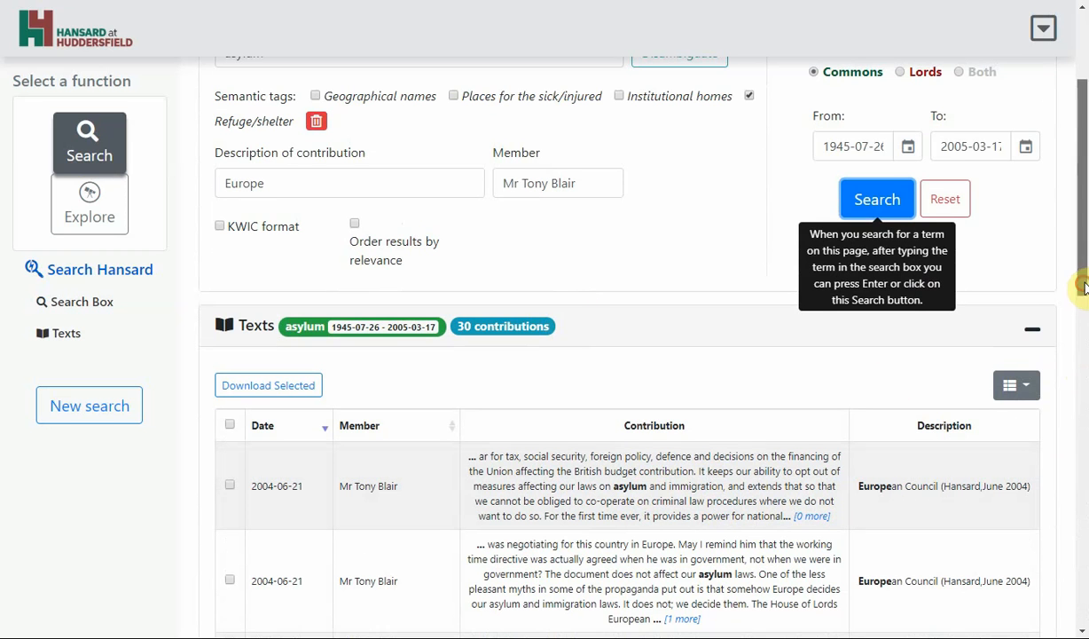
{"action": "left_click_drag", "start_coordinate": [1082, 286], "coordinate": [1083, 226]}
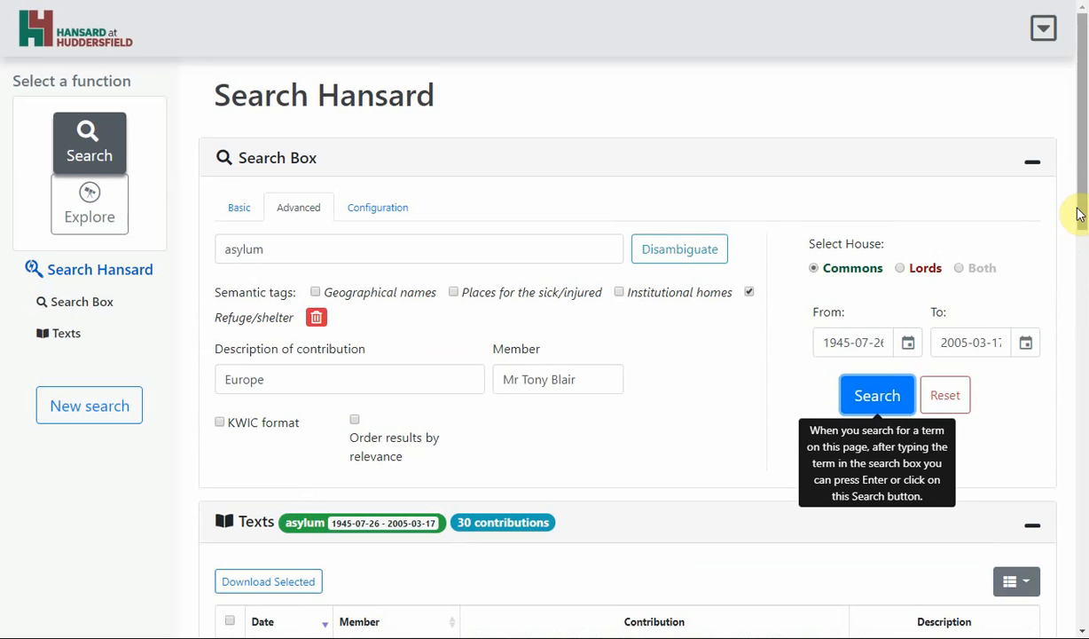
{"action": "mouse_move", "coordinate": [92, 212]}
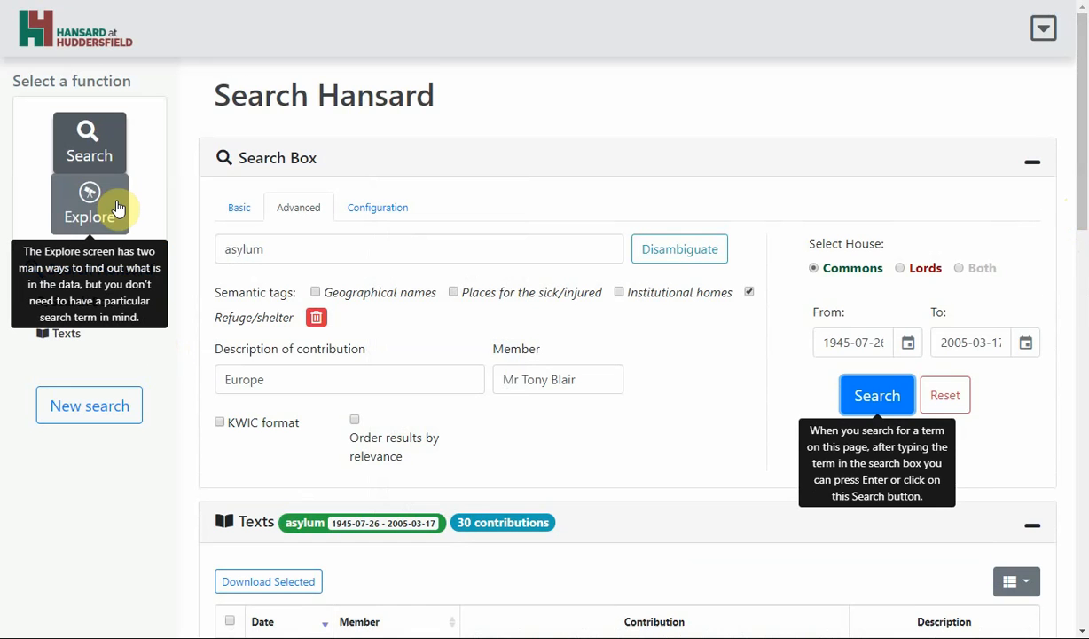
{"action": "mouse_move", "coordinate": [110, 132]}
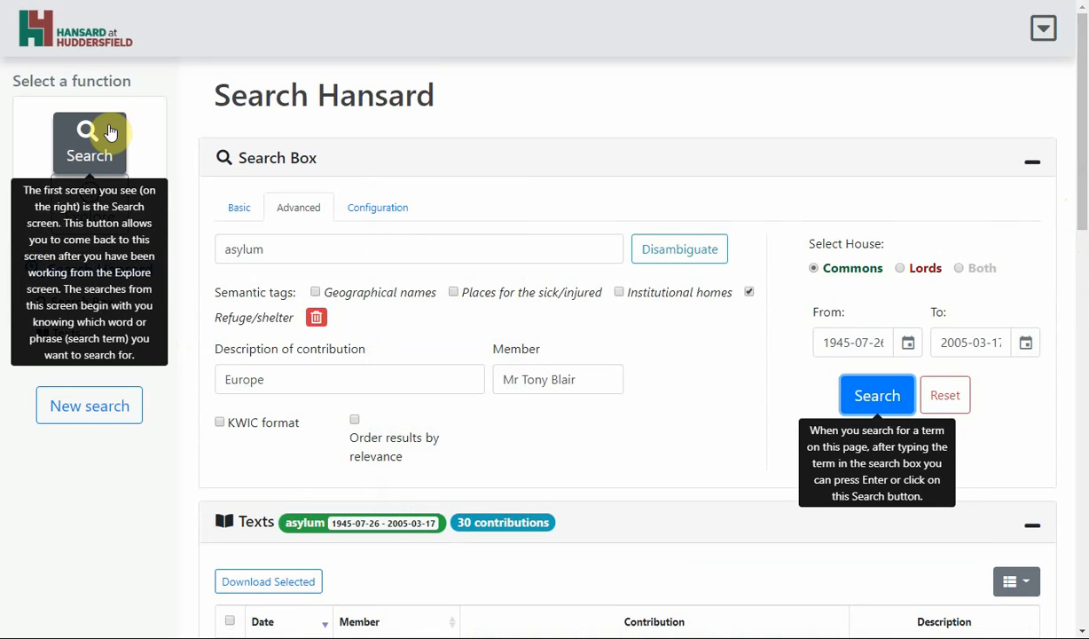